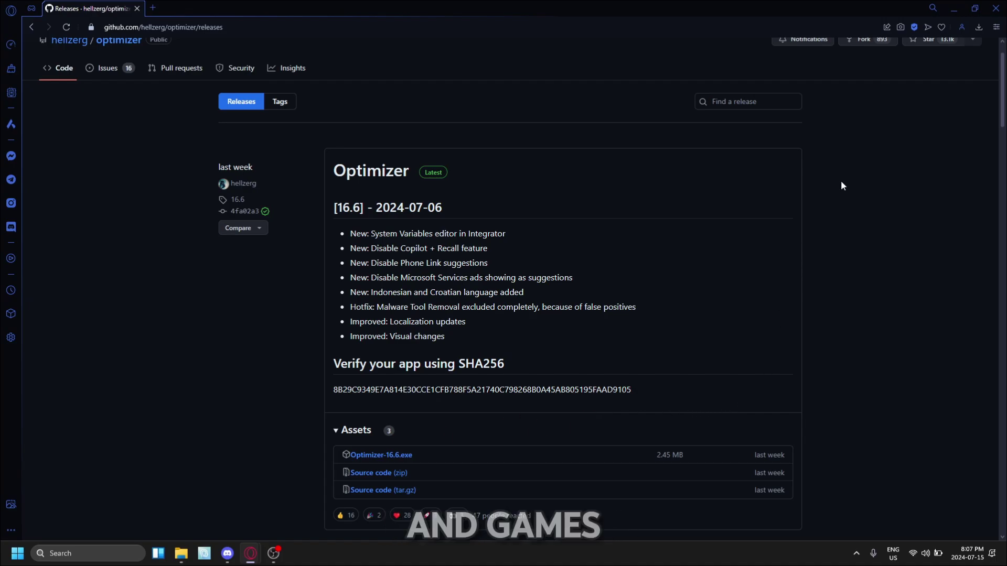
{"action": "scroll", "coordinate": [629, 290], "scroll_direction": "down", "scroll_amount": 1}
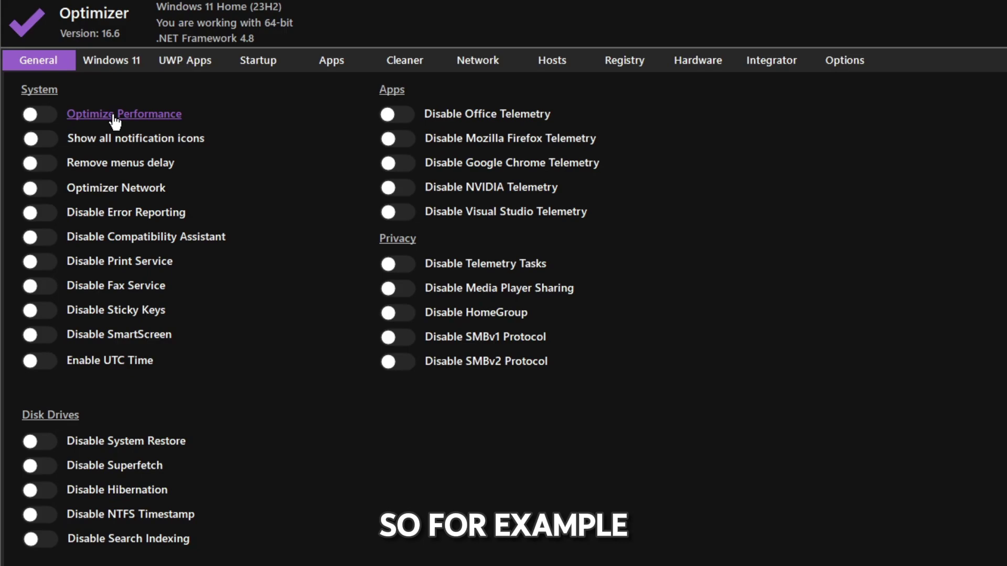
Step: Read the Optimize Performance description, then disable Superfetch and hibernation
{"action": "left_click", "coordinate": [144, 114]}
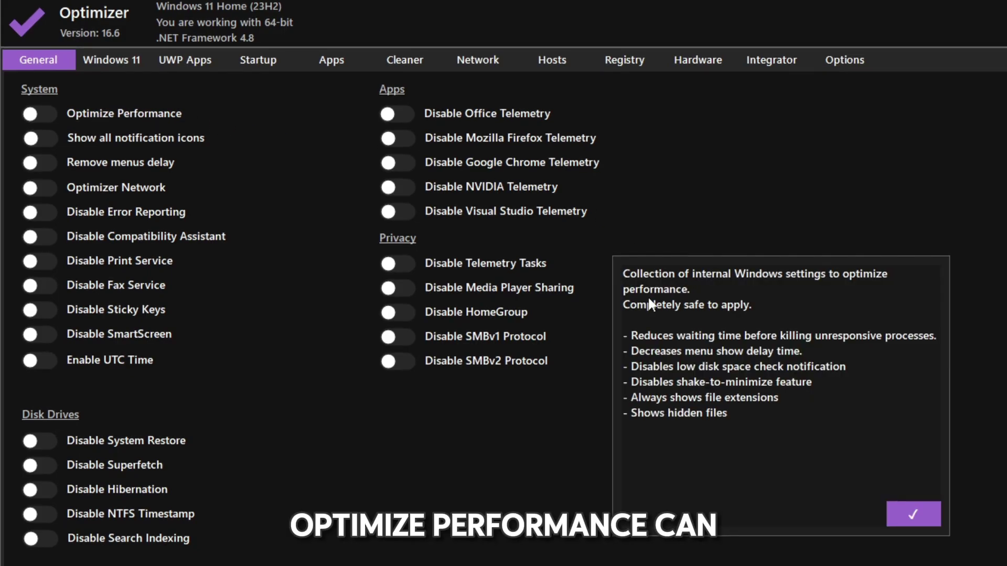
{"action": "left_click", "coordinate": [913, 512]}
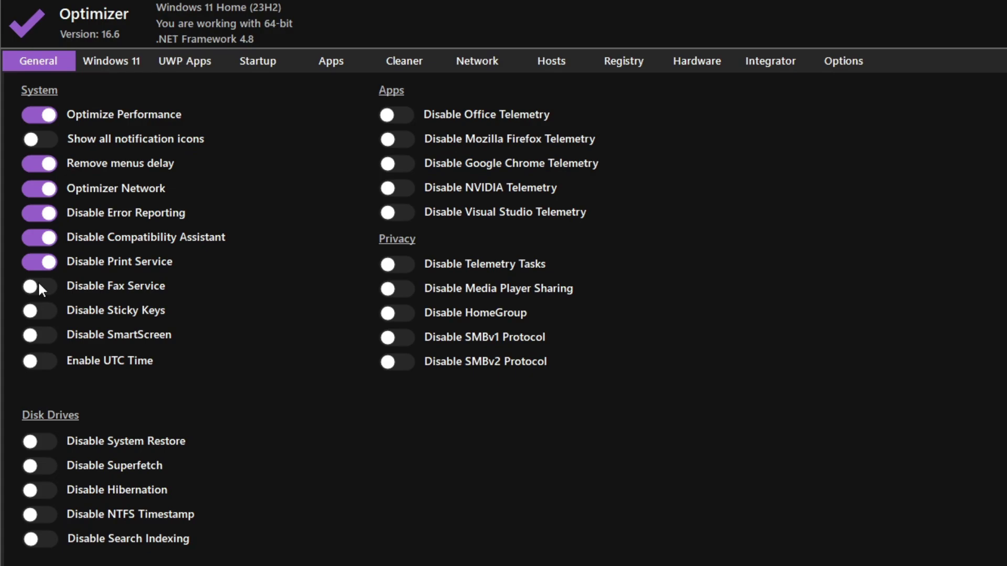
{"action": "left_click", "coordinate": [36, 465]}
{"action": "left_click", "coordinate": [37, 490]}
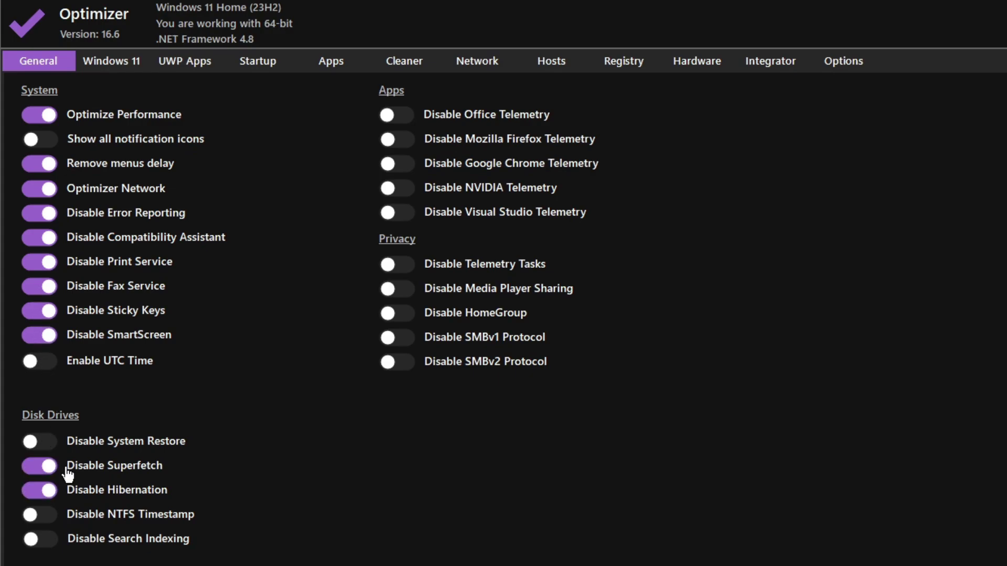
Step: Disable Office, Firefox/Chrome and Visual Studio telemetry and enable all privacy tweaks
{"action": "left_click", "coordinate": [390, 140]}
{"action": "left_click", "coordinate": [390, 164]}
{"action": "left_click", "coordinate": [390, 213]}
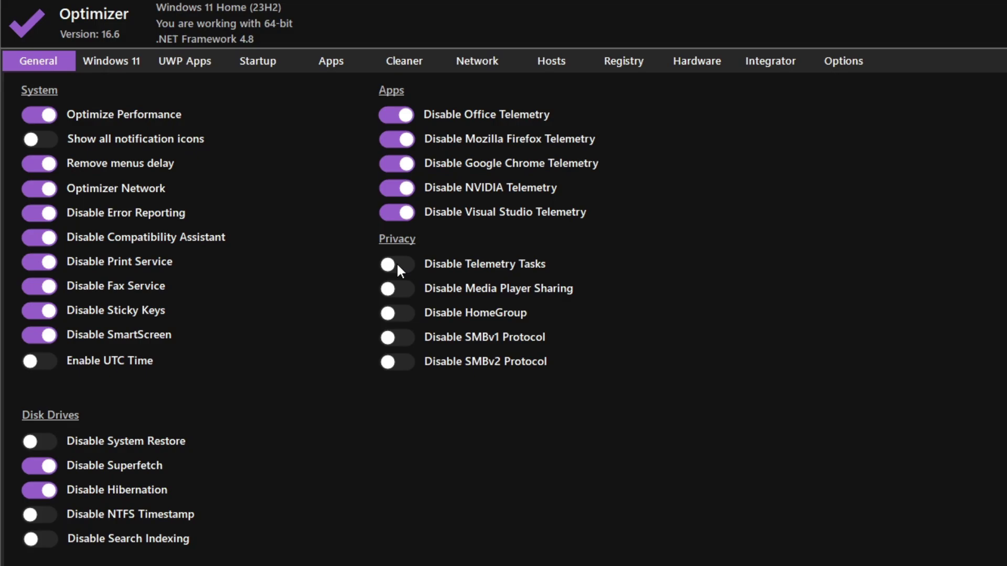
{"action": "left_click", "coordinate": [390, 337]}
{"action": "left_click", "coordinate": [389, 361]}
{"action": "left_click", "coordinate": [111, 60]}
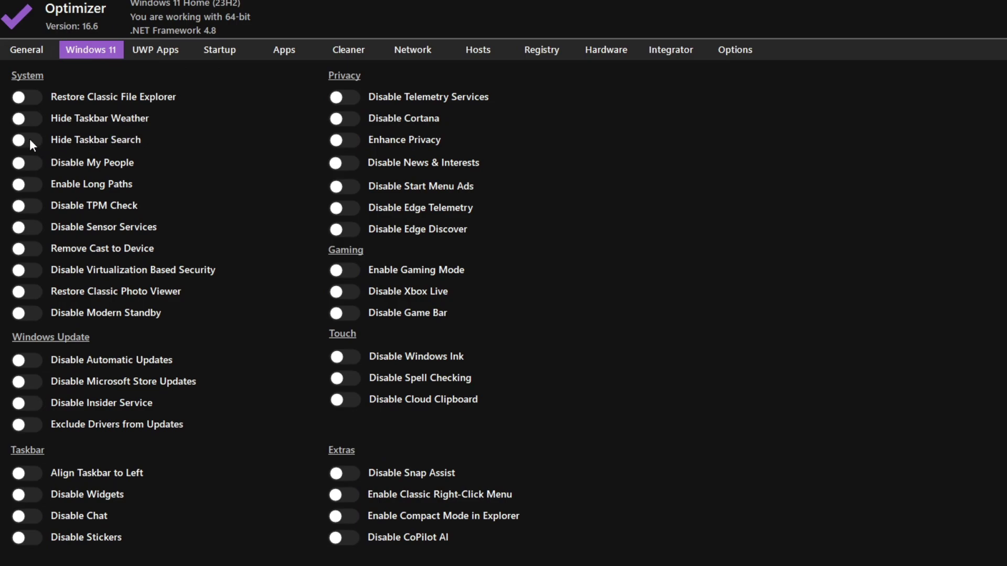
Step: Turn on Disable My People among the Windows 11 tweaks
{"action": "left_click", "coordinate": [33, 163]}
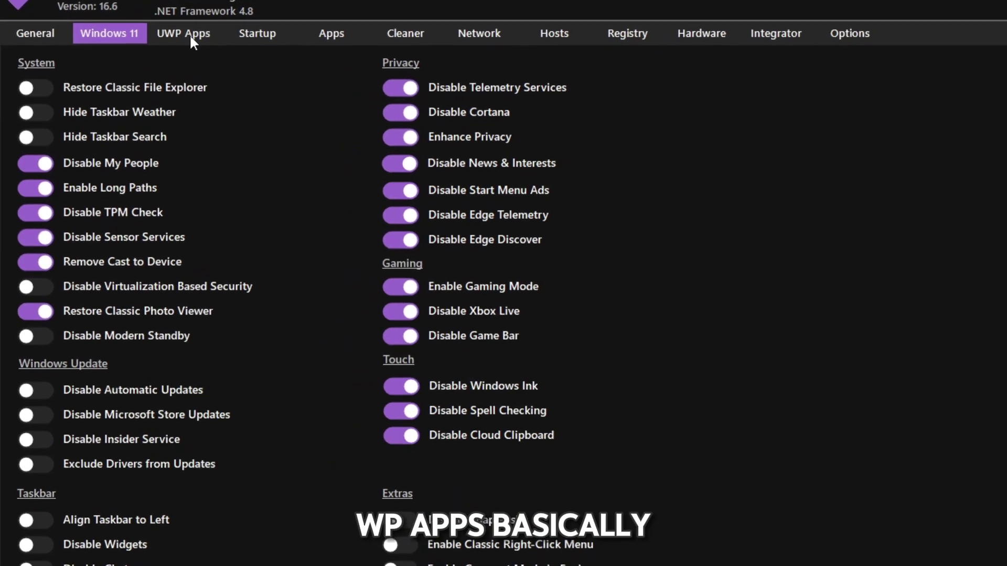
{"action": "left_click", "coordinate": [164, 54]}
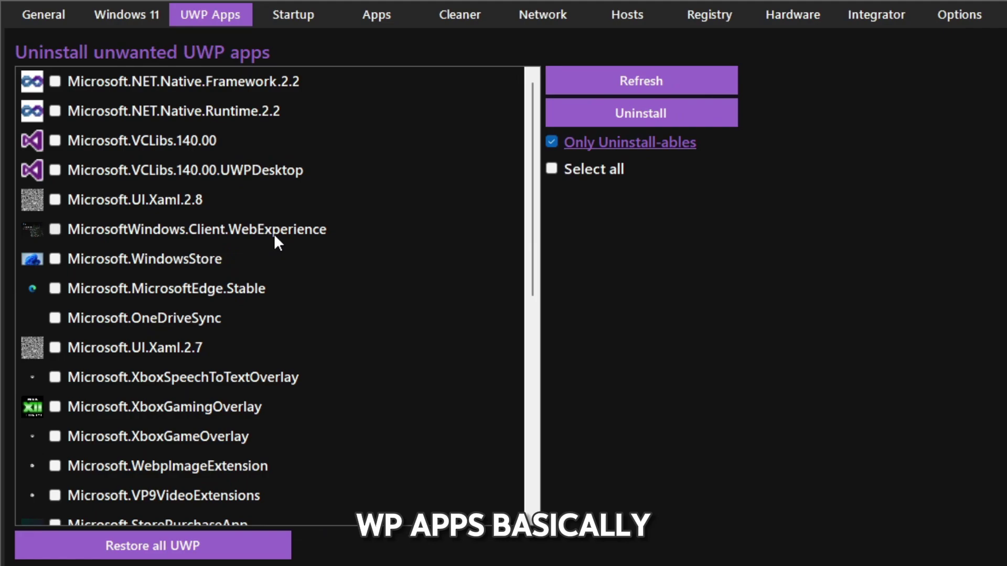
{"action": "scroll", "coordinate": [230, 269], "scroll_direction": "down", "scroll_amount": 1}
{"action": "scroll", "coordinate": [218, 282], "scroll_direction": "up", "scroll_amount": 1}
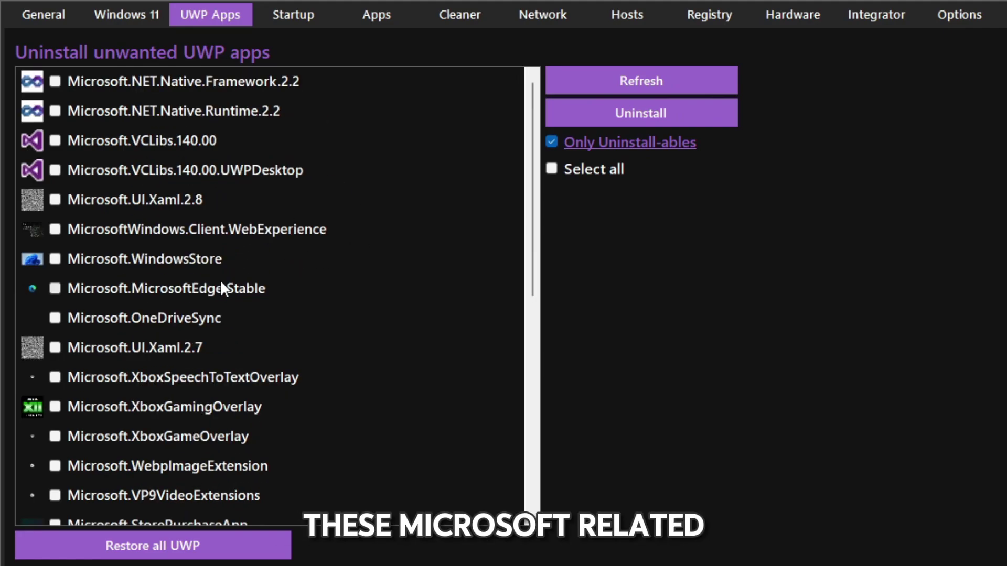
{"action": "scroll", "coordinate": [222, 277], "scroll_direction": "down", "scroll_amount": 1}
{"action": "scroll", "coordinate": [222, 278], "scroll_direction": "down", "scroll_amount": 1}
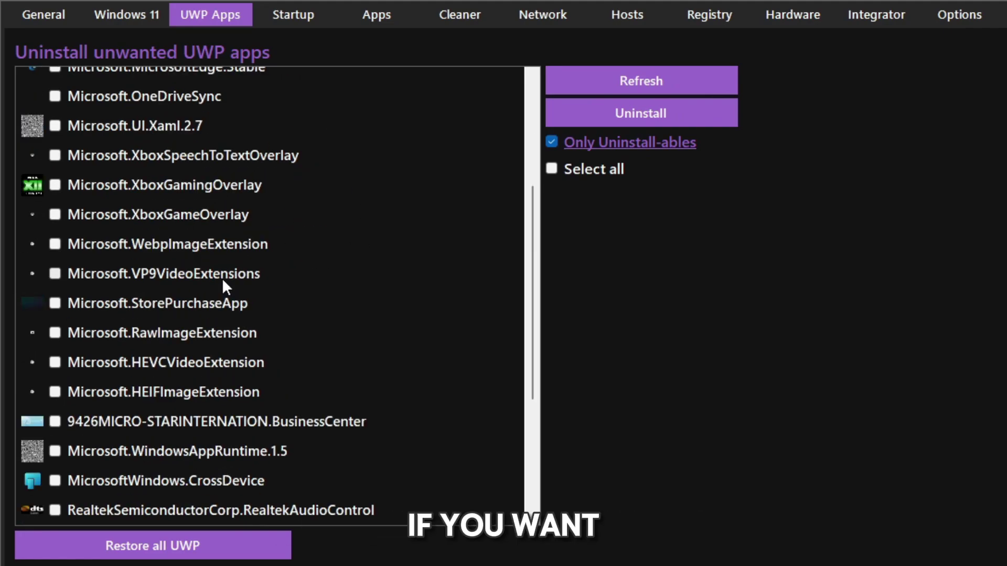
{"action": "scroll", "coordinate": [222, 278], "scroll_direction": "down", "scroll_amount": 1}
{"action": "scroll", "coordinate": [222, 279], "scroll_direction": "up", "scroll_amount": 3}
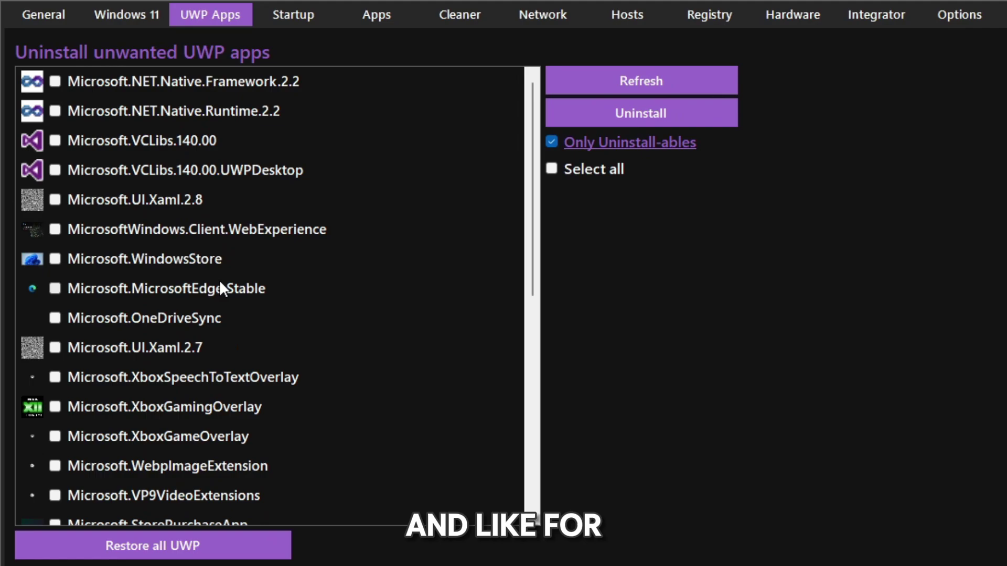
{"action": "scroll", "coordinate": [220, 279], "scroll_direction": "down", "scroll_amount": 1}
{"action": "scroll", "coordinate": [126, 240], "scroll_direction": "up", "scroll_amount": 1}
Step: Tick Microsoft.OneDriveSync for removal in the UWP apps list
{"action": "left_click", "coordinate": [55, 318]}
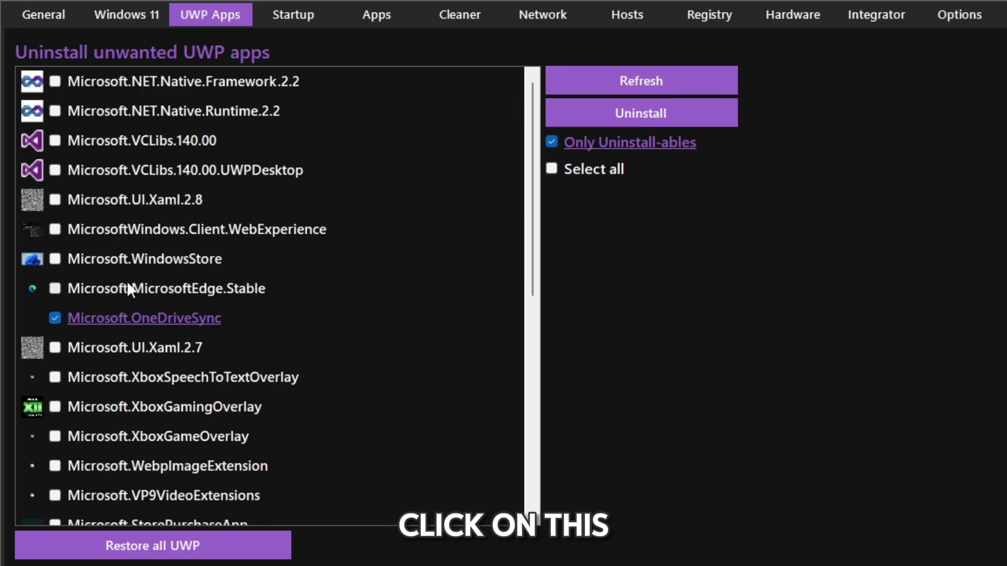
{"action": "left_click", "coordinate": [640, 112]}
Step: Review the startup entries, with RazerAppEngine ticked
{"action": "left_click", "coordinate": [275, 43]}
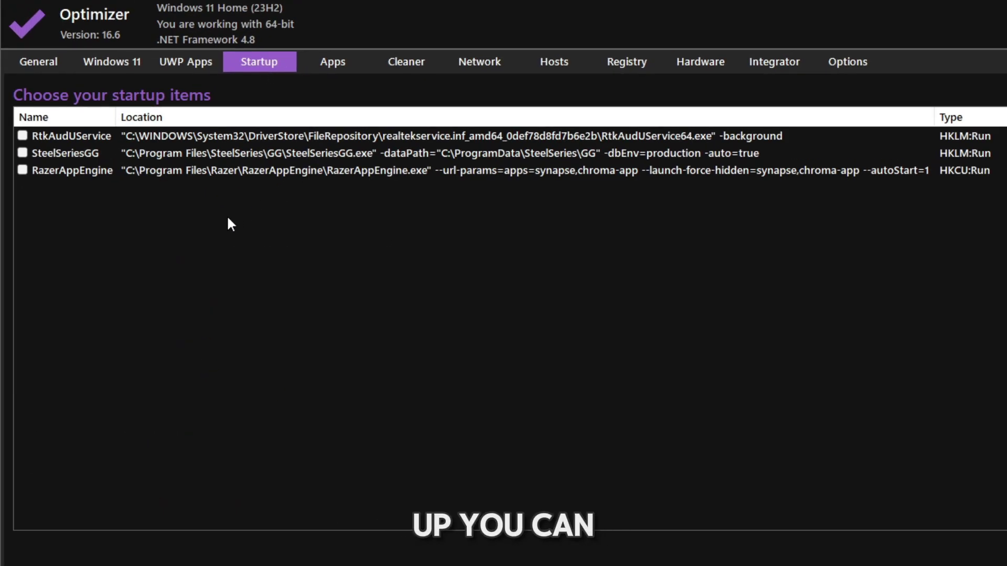
{"action": "left_click", "coordinate": [189, 230]}
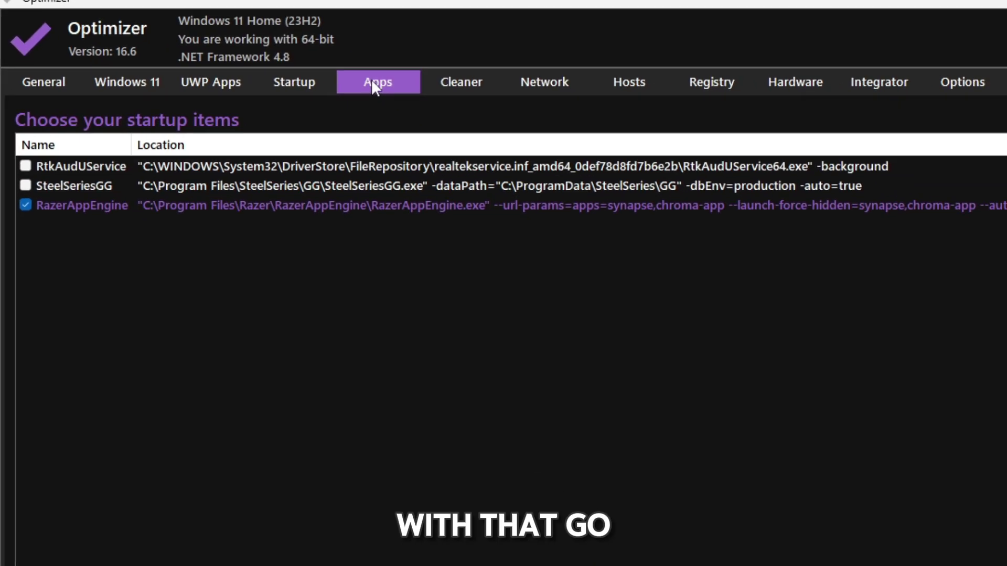
{"action": "left_click", "coordinate": [296, 24]}
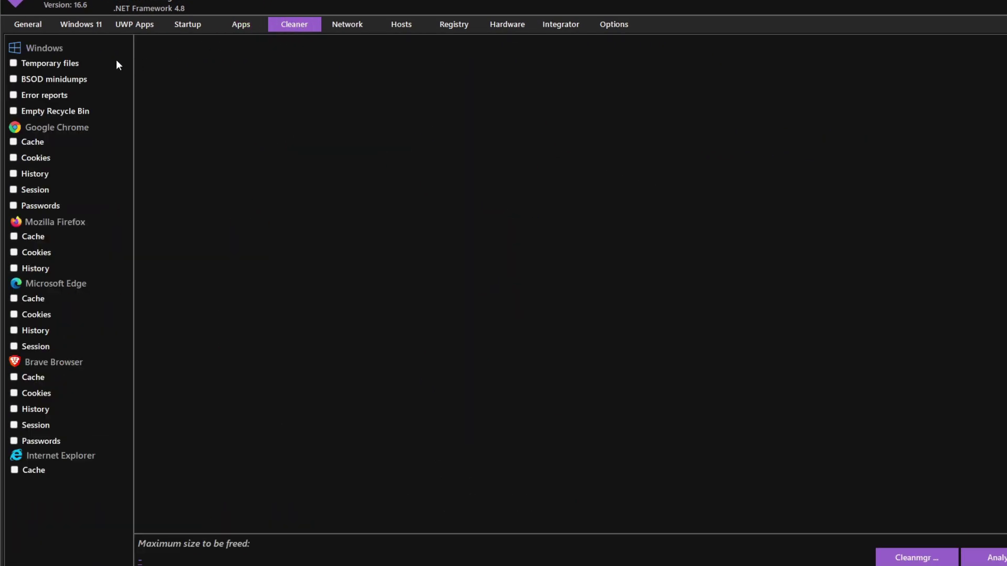
Step: Select temporary files, BSOD minidumps, error reports, Recycle Bin and Chrome cookies for cleanup
{"action": "left_click", "coordinate": [25, 64]}
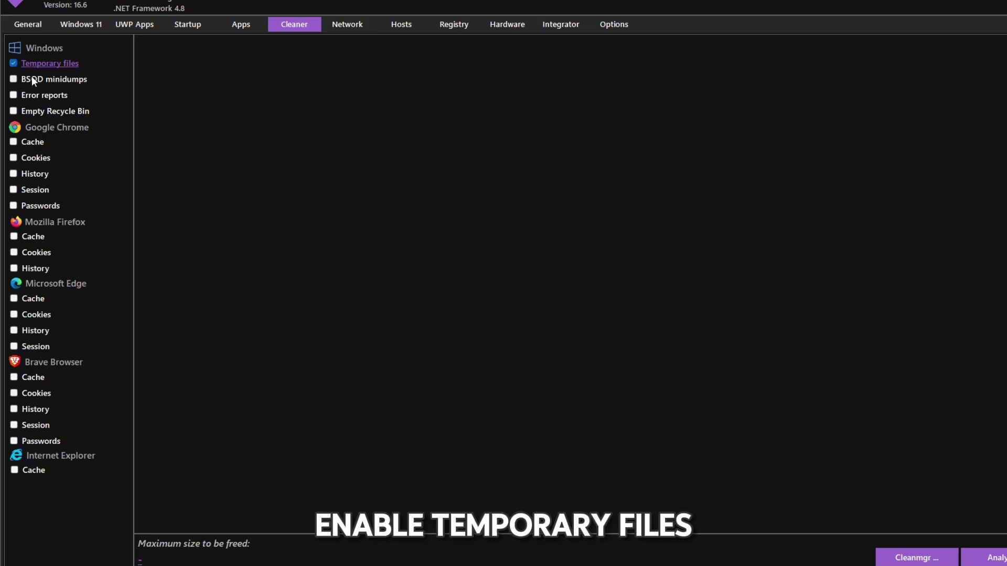
{"action": "left_click", "coordinate": [30, 78]}
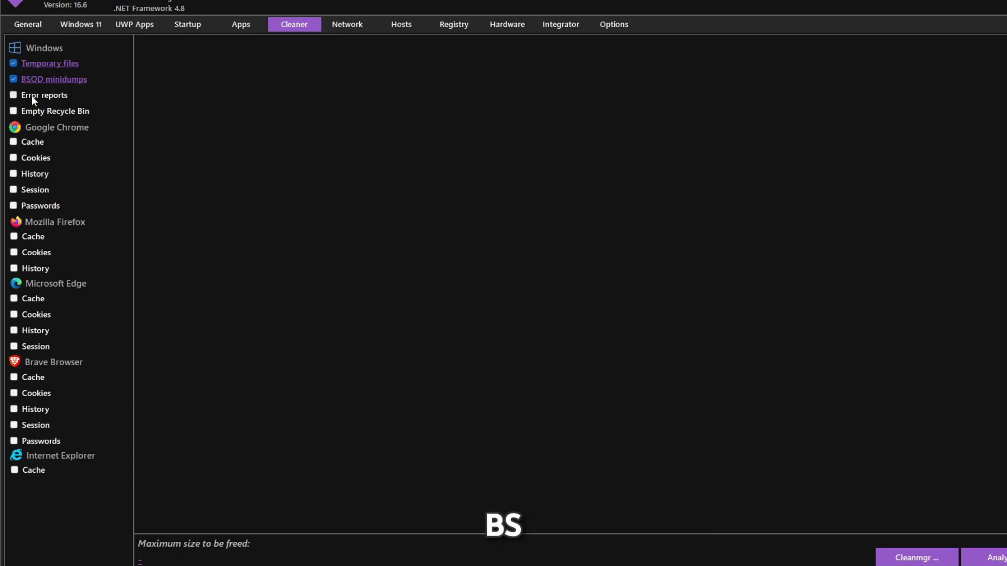
{"action": "left_click", "coordinate": [31, 95]}
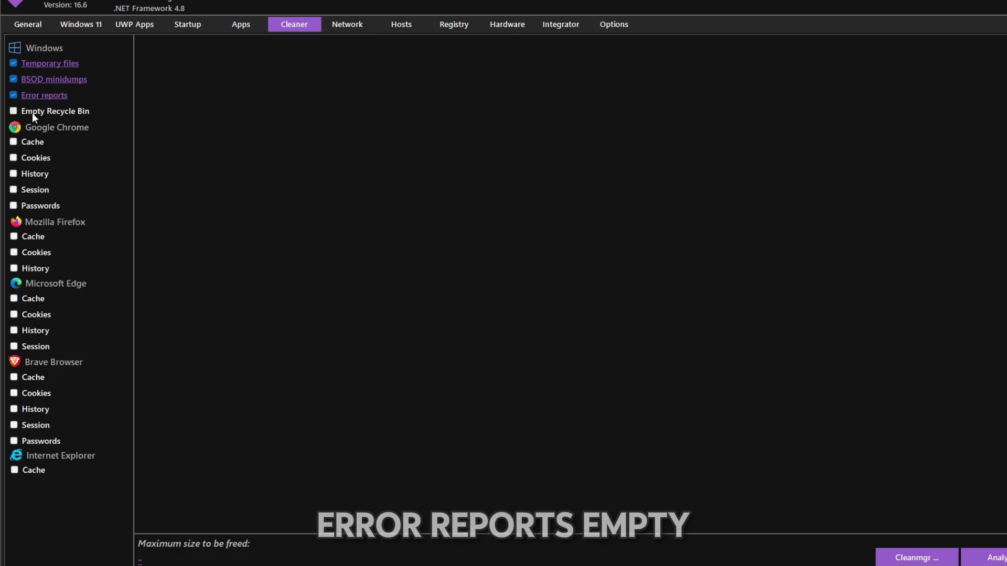
{"action": "left_click", "coordinate": [33, 113]}
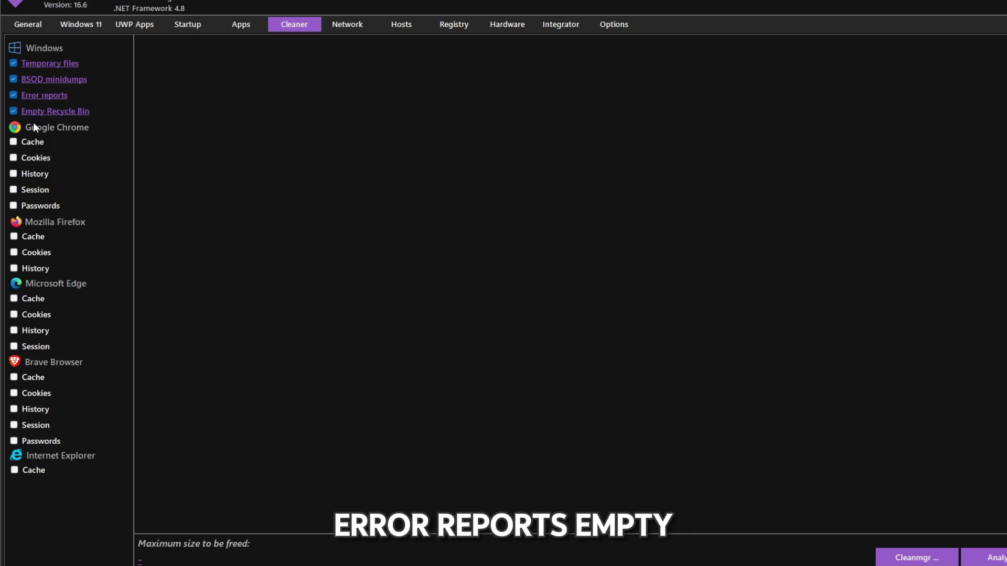
{"action": "left_click", "coordinate": [30, 157]}
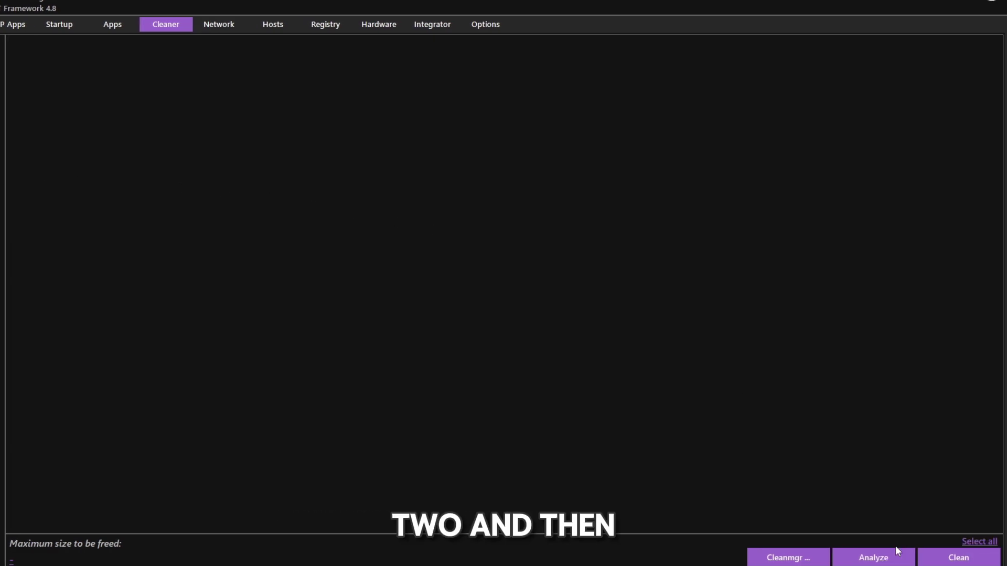
Step: Analyze and clean the selected junk, about 1.04 GB in total
{"action": "left_click", "coordinate": [874, 555]}
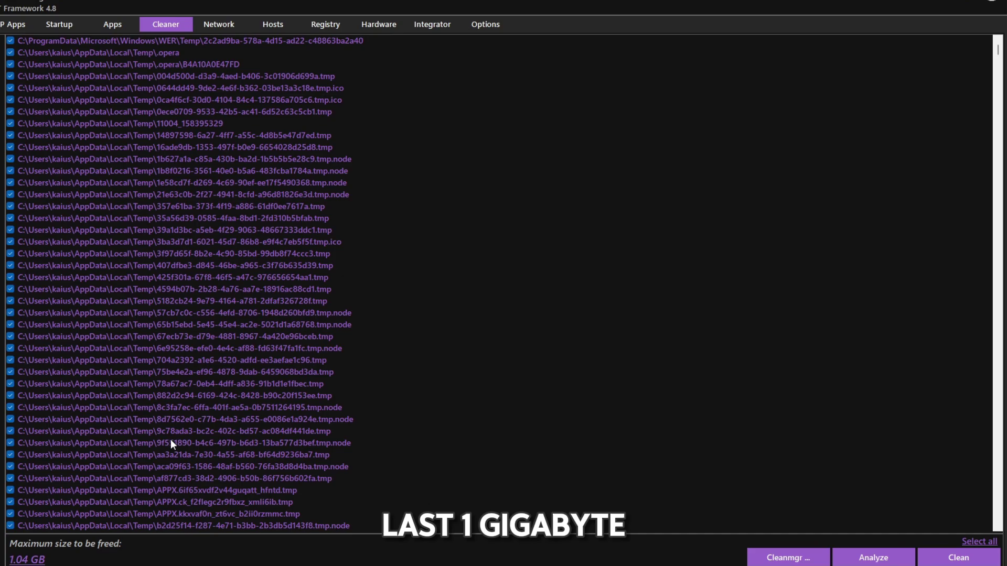
{"action": "left_click", "coordinate": [959, 558]}
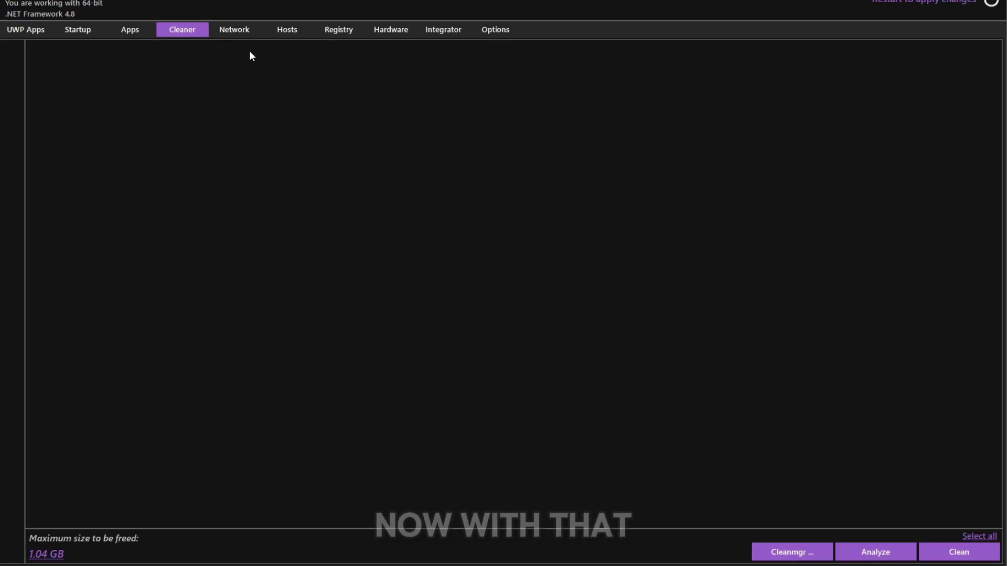
{"action": "left_click", "coordinate": [219, 24]}
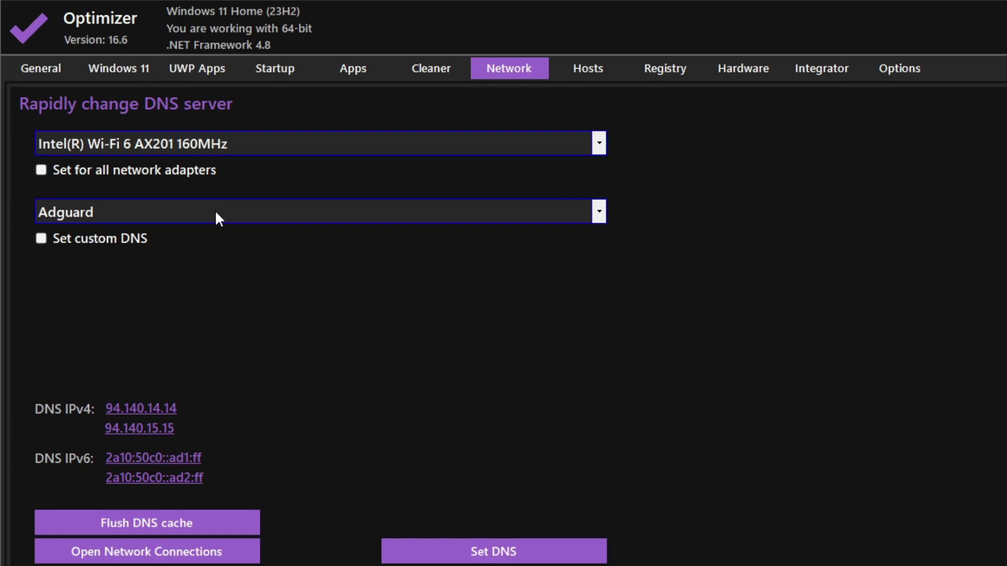
Step: Browse the DNS provider list, keeping Adguard selected
{"action": "left_click", "coordinate": [215, 210]}
{"action": "left_click", "coordinate": [694, 247]}
{"action": "left_click", "coordinate": [316, 211]}
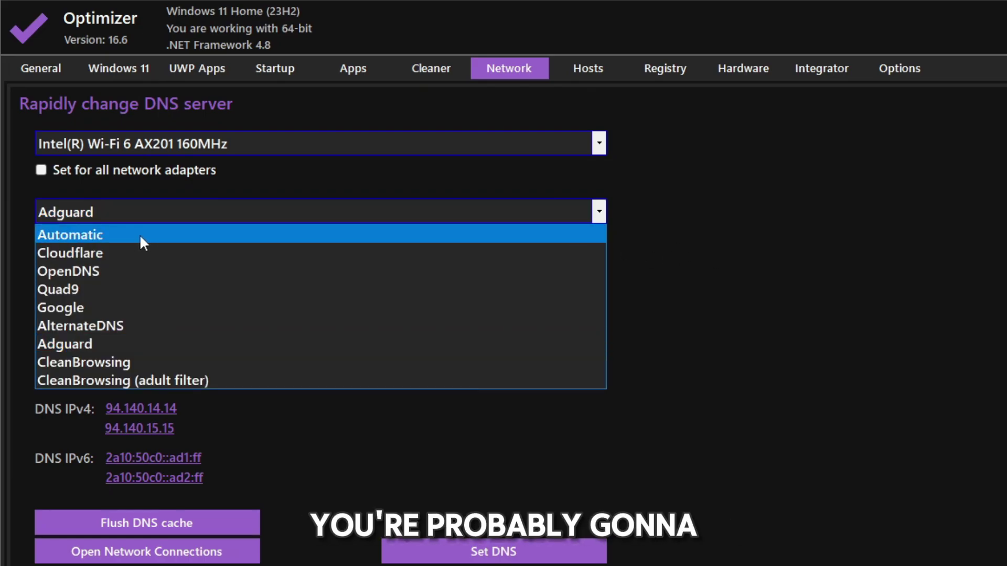
{"action": "left_click", "coordinate": [740, 251]}
Step: Toggle the Set custom DNS option on and back off
{"action": "left_click", "coordinate": [42, 238]}
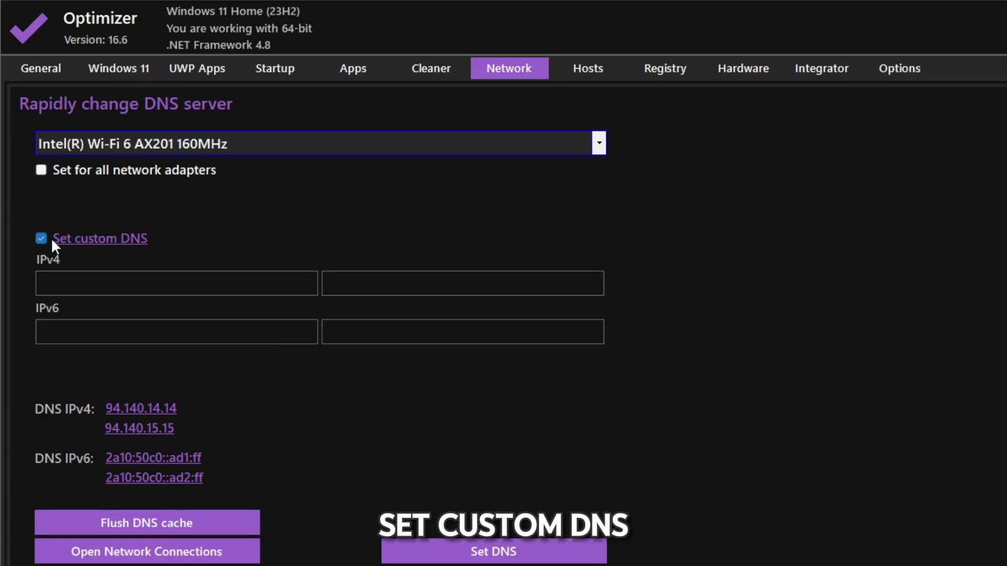
{"action": "left_click", "coordinate": [41, 238]}
{"action": "left_click", "coordinate": [77, 237]}
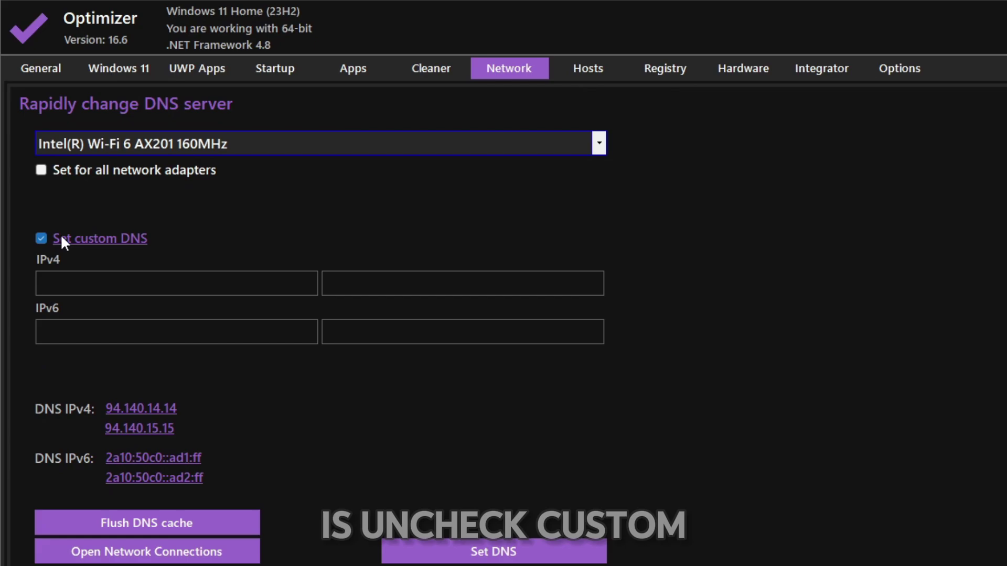
{"action": "left_click", "coordinate": [60, 238]}
Step: Check the provider list again, leaving Adguard as the chosen provider
{"action": "left_click", "coordinate": [111, 213]}
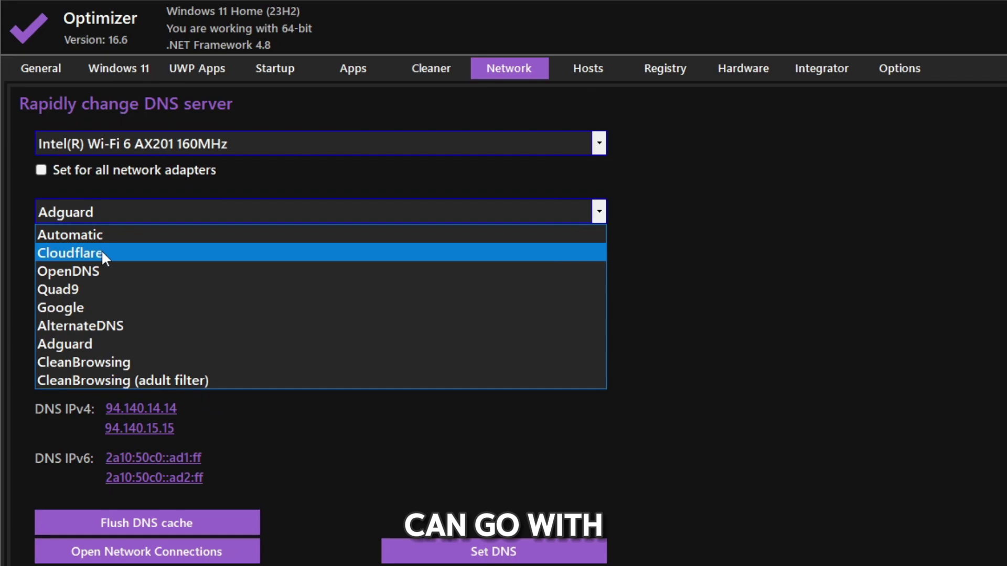
{"action": "left_click", "coordinate": [754, 295]}
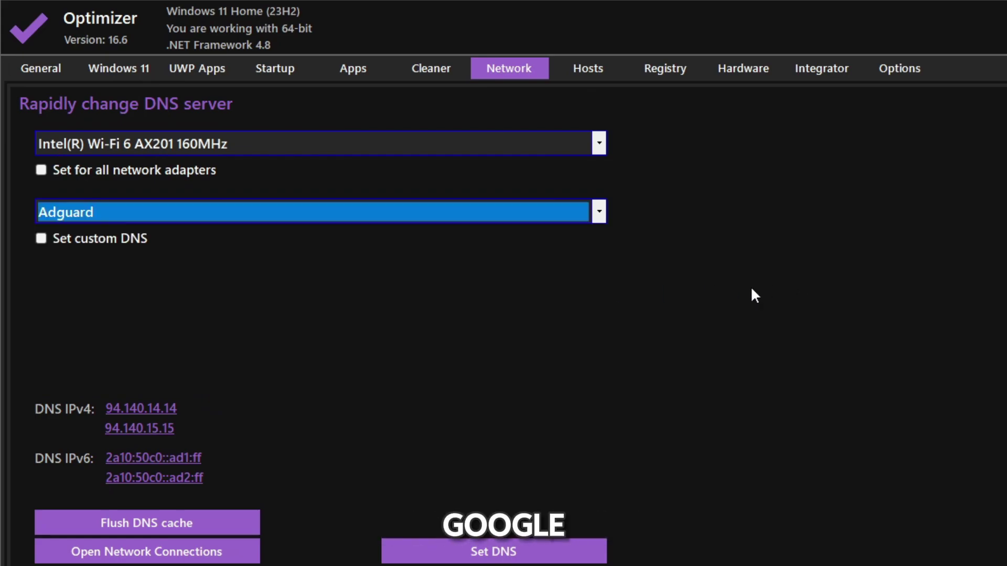
{"action": "left_click", "coordinate": [263, 214]}
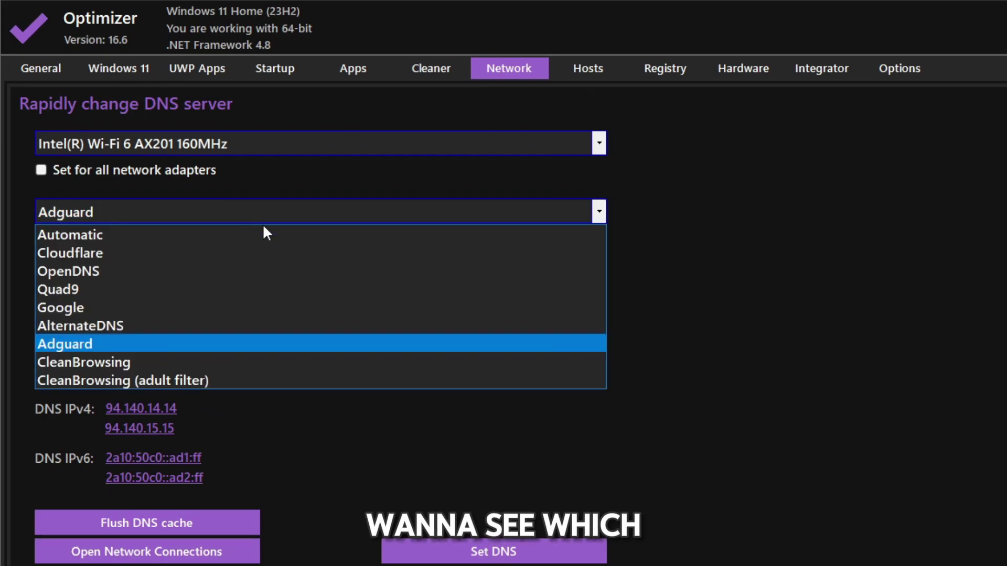
{"action": "left_click", "coordinate": [661, 314]}
Step: Ping 1.1.1.1 (27.89 ms average) and then 8.8.8.8 (23.56 ms average)
{"action": "left_click", "coordinate": [203, 535]}
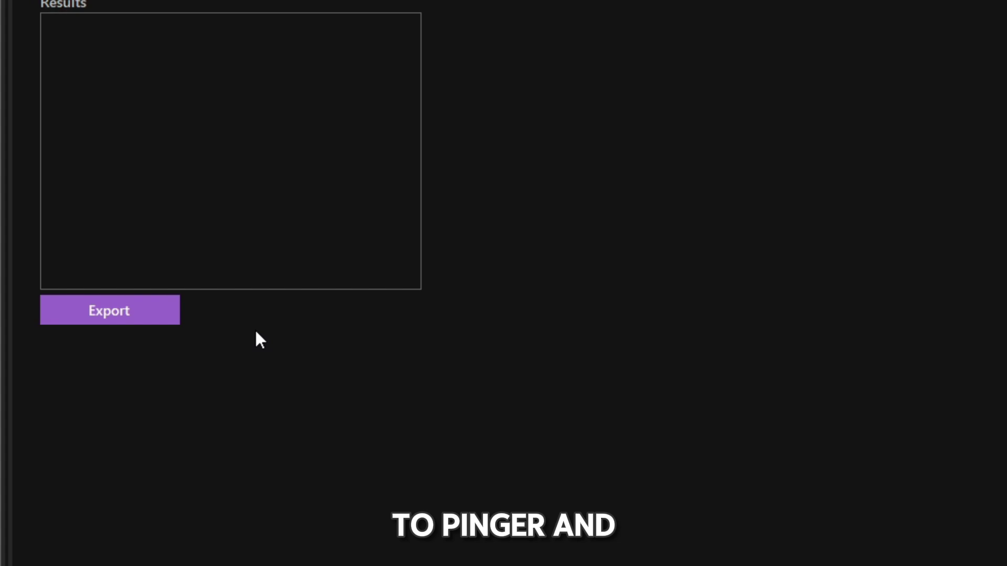
{"action": "left_click", "coordinate": [195, 126]}
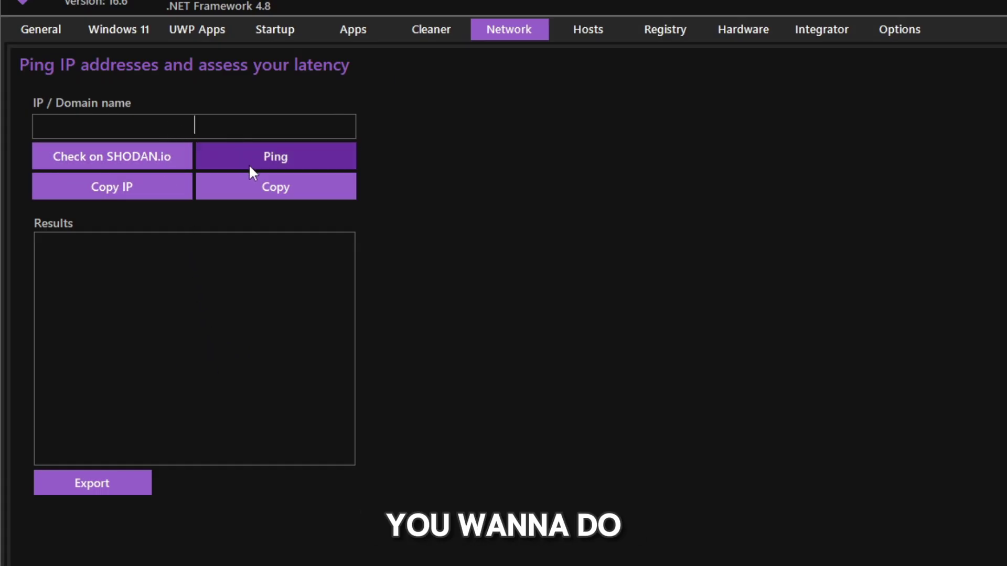
{"action": "type", "text": "1.1.1.1"}
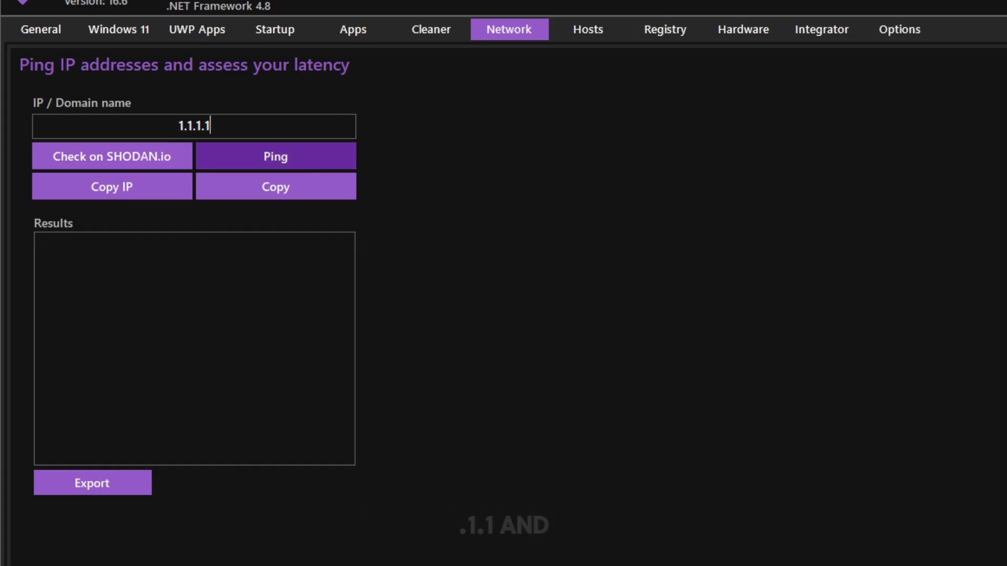
{"action": "left_click", "coordinate": [273, 154]}
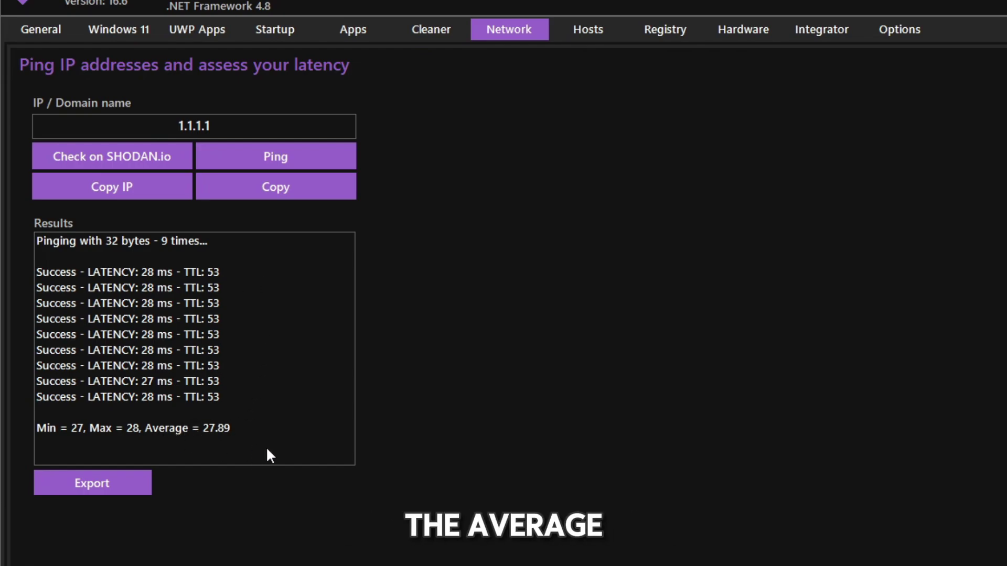
{"action": "double_click", "coordinate": [242, 128]}
{"action": "type", "text": "8"}
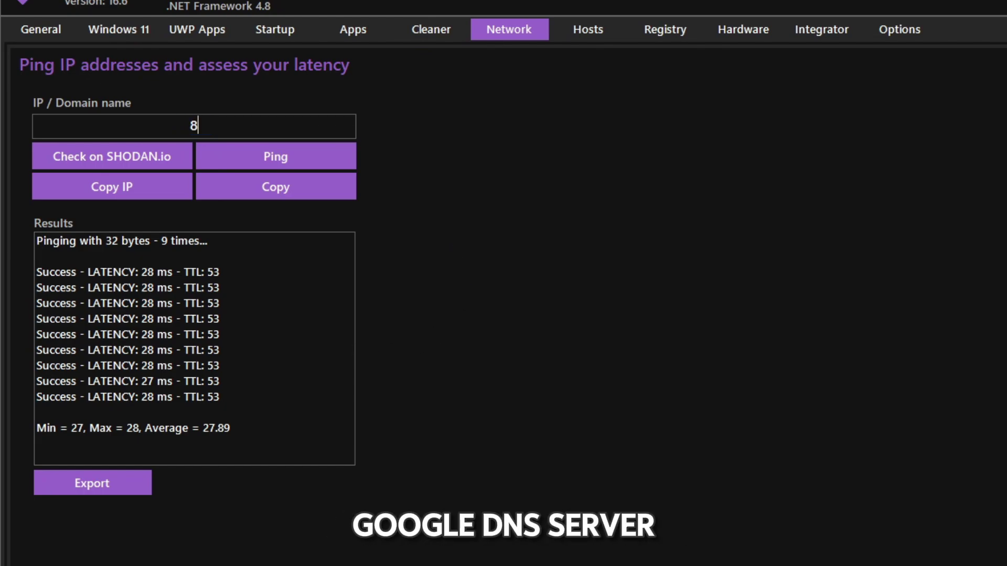
{"action": "type", "text": ".8.8.8"}
{"action": "left_click", "coordinate": [287, 157]}
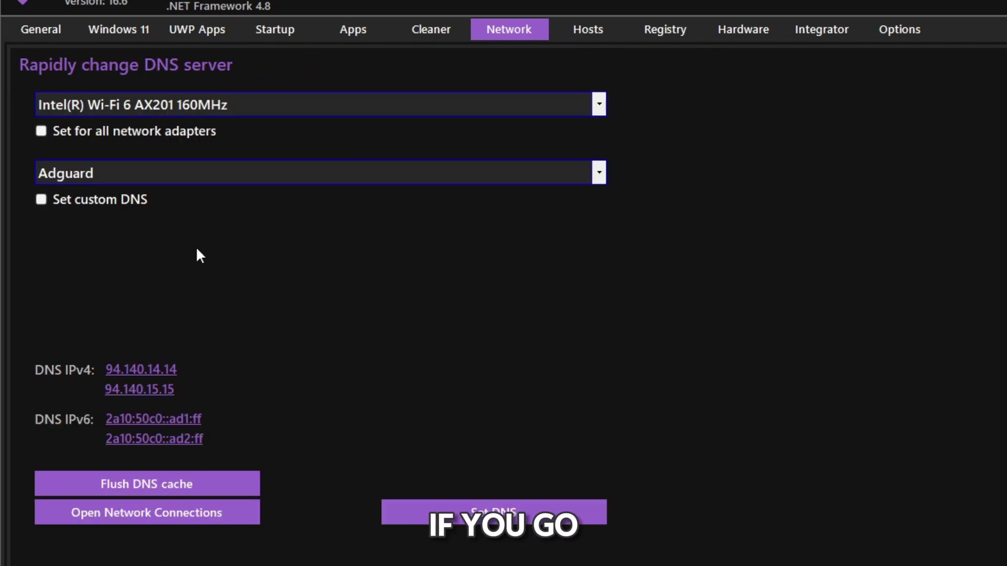
Step: Apply Adguard DNS to the Wi-Fi adapter and confirm a DNS cache flush
{"action": "left_click", "coordinate": [179, 177]}
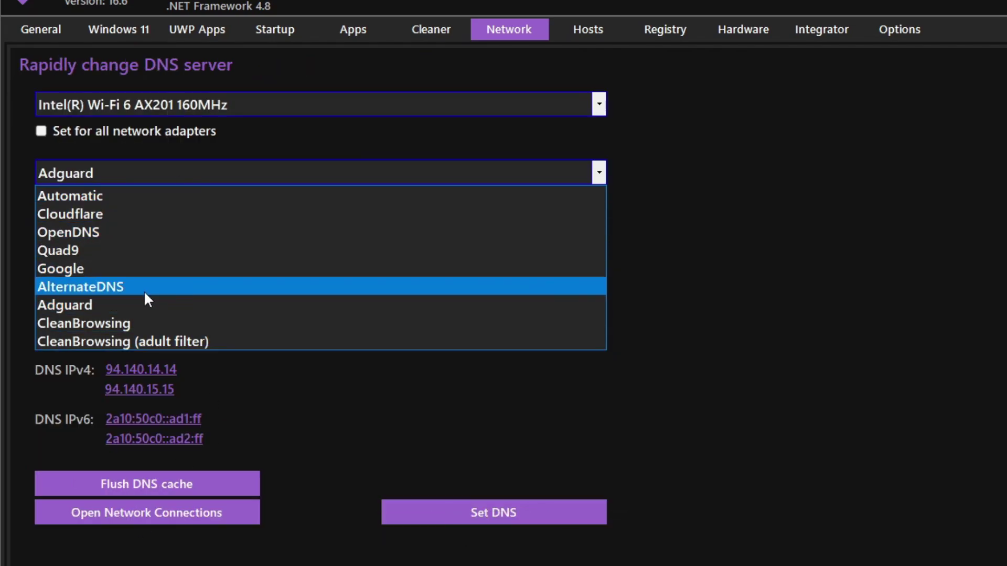
{"action": "left_click", "coordinate": [128, 305]}
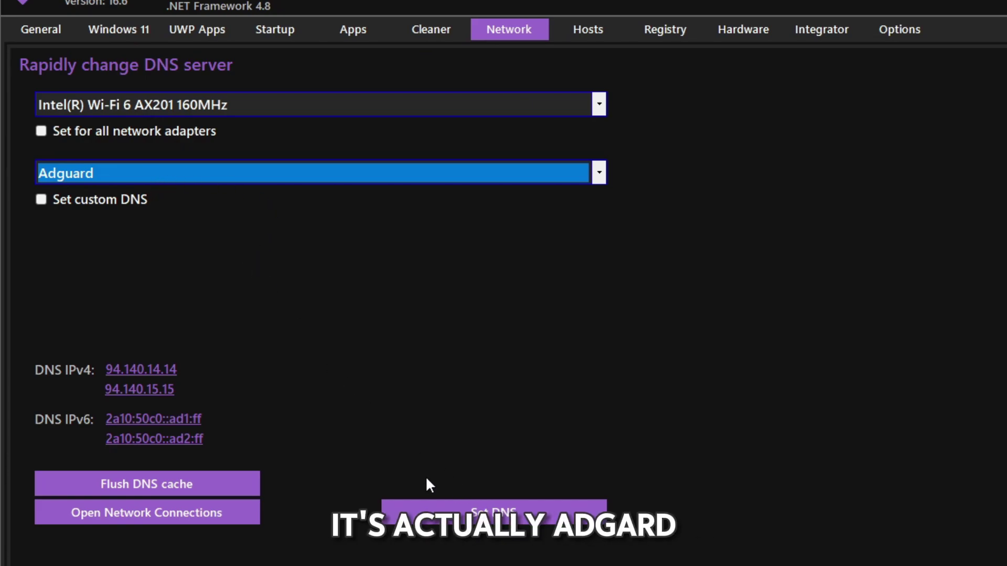
{"action": "left_click", "coordinate": [482, 509]}
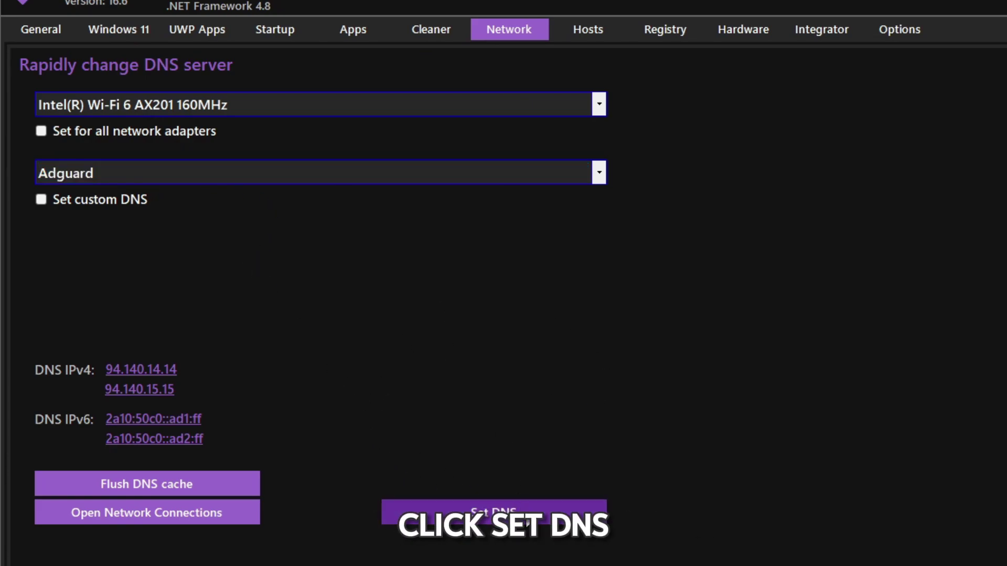
{"action": "left_click", "coordinate": [146, 484]}
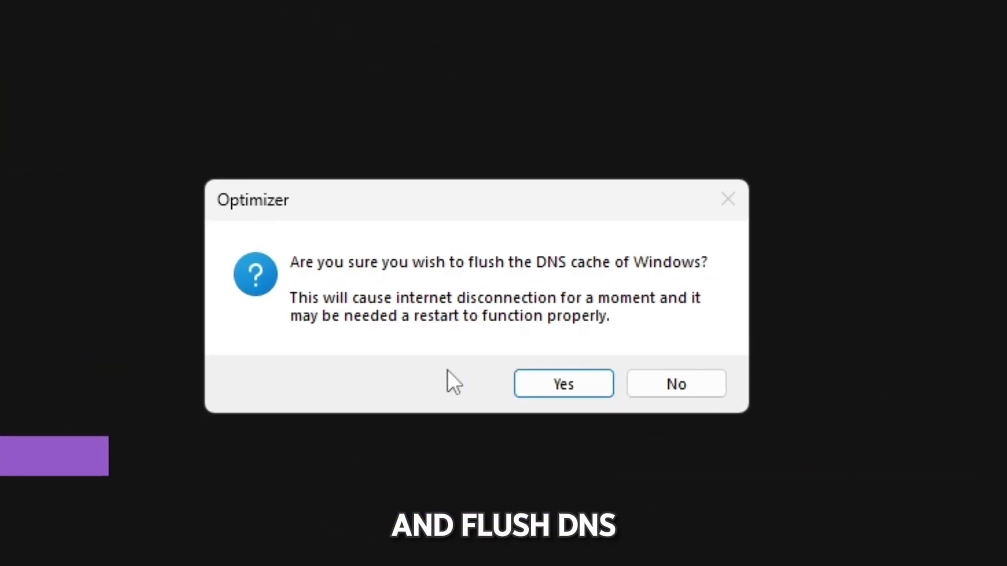
{"action": "left_click", "coordinate": [577, 387]}
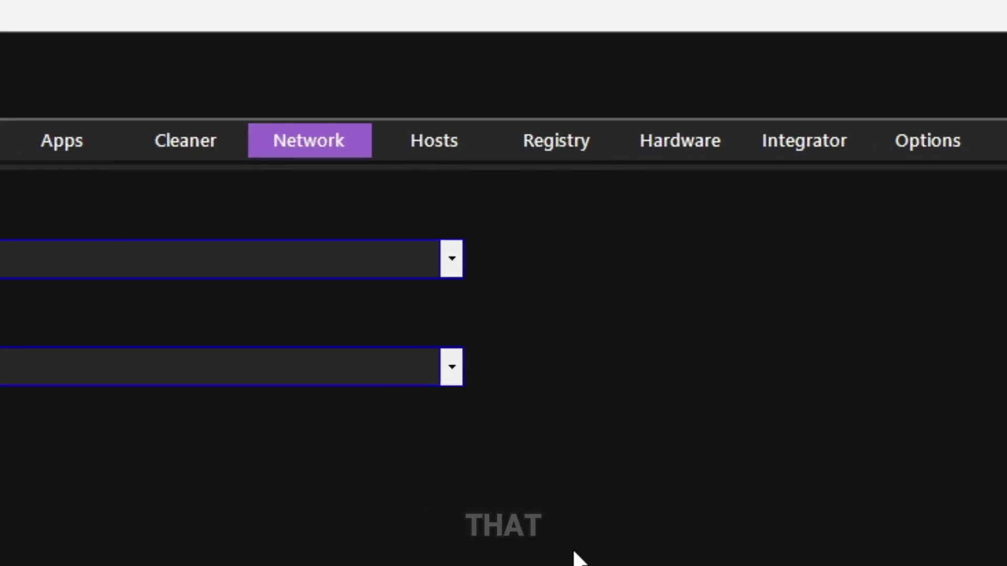
Step: Run all eight registry fixes with Explorer restart, then request a computer restart
{"action": "left_click", "coordinate": [566, 145]}
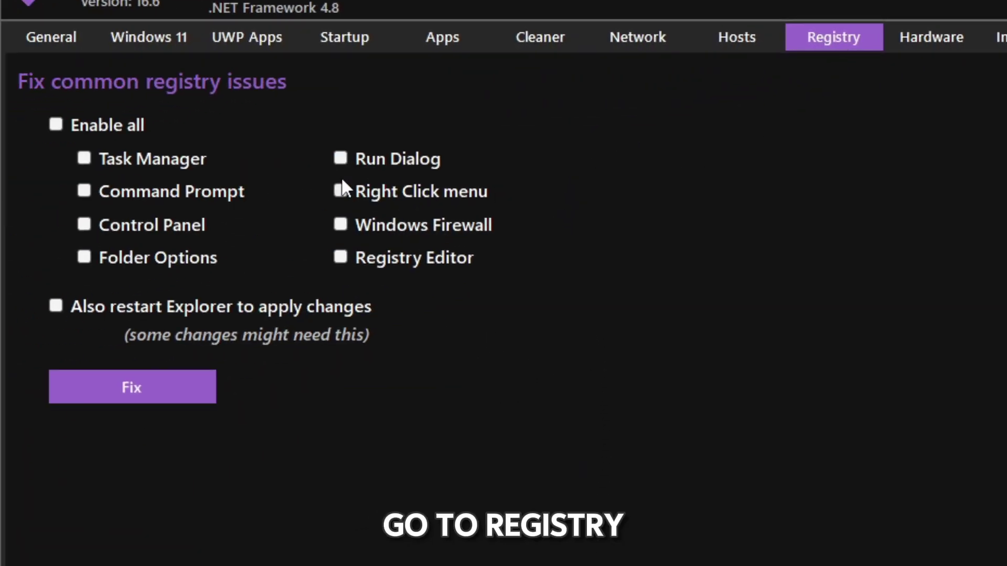
{"action": "left_click", "coordinate": [55, 125]}
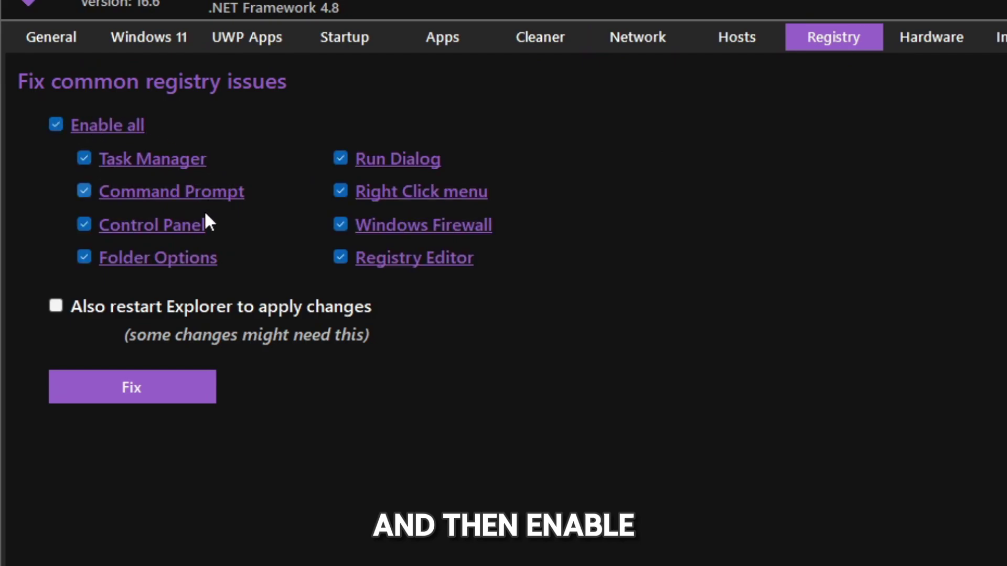
{"action": "left_click", "coordinate": [56, 306]}
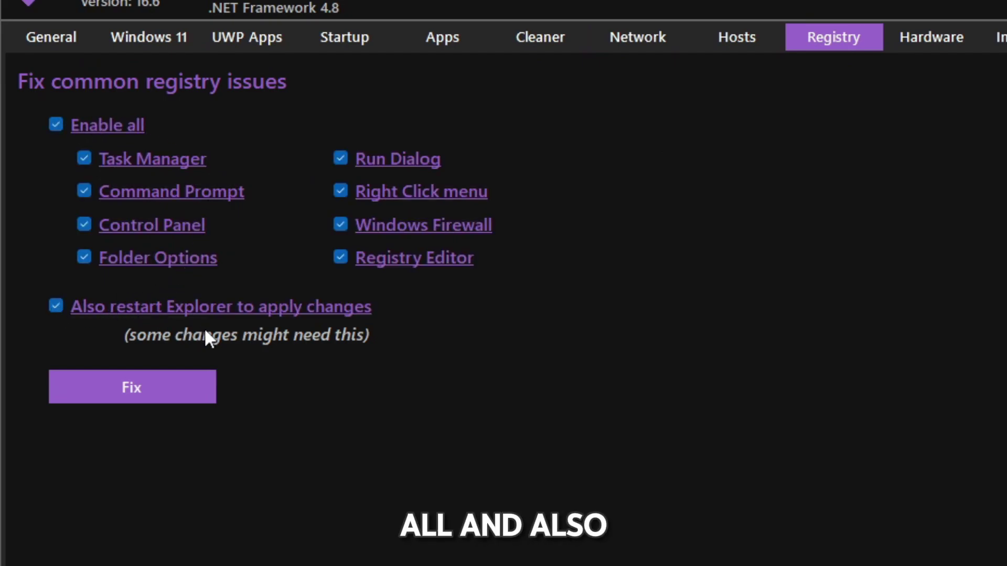
{"action": "left_click", "coordinate": [174, 385]}
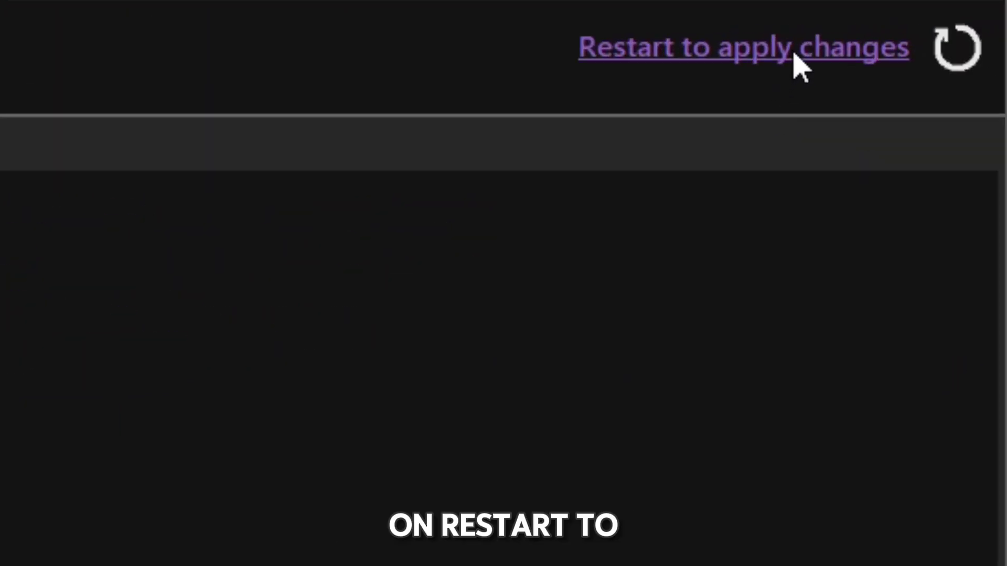
{"action": "left_click", "coordinate": [798, 59]}
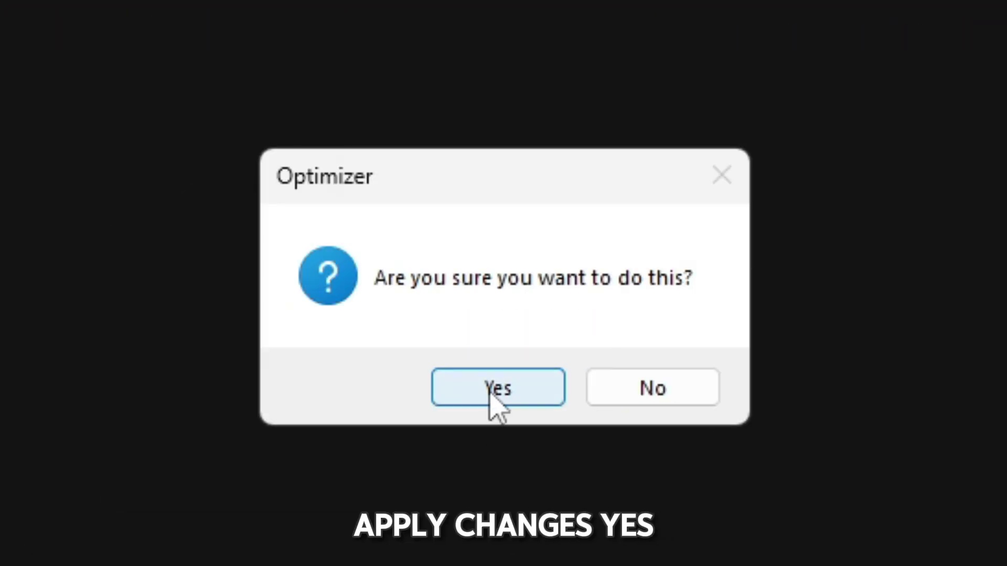